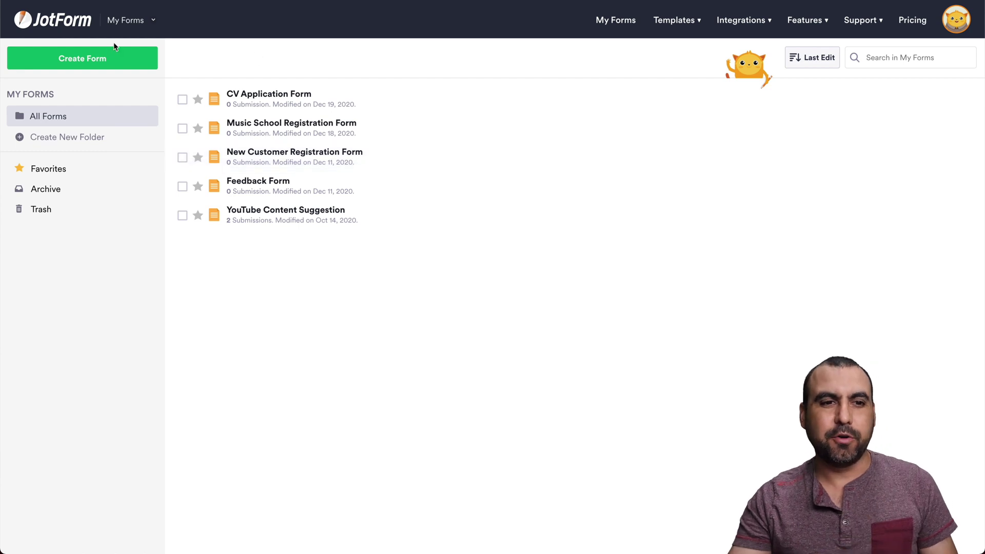
Step: Start a new blank Classic Form from scratch
{"action": "left_click", "coordinate": [91, 60]}
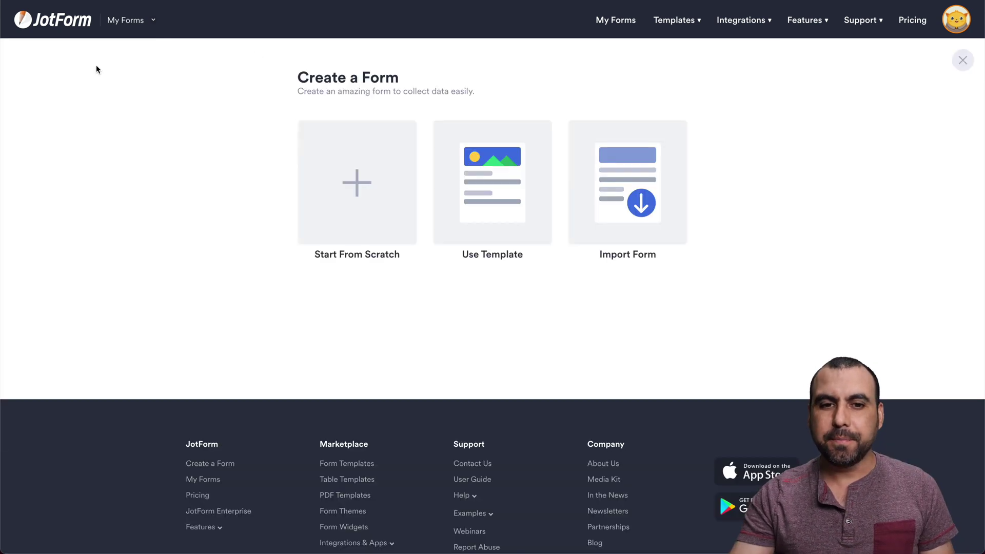
{"action": "left_click", "coordinate": [353, 177]}
{"action": "left_click", "coordinate": [390, 177]}
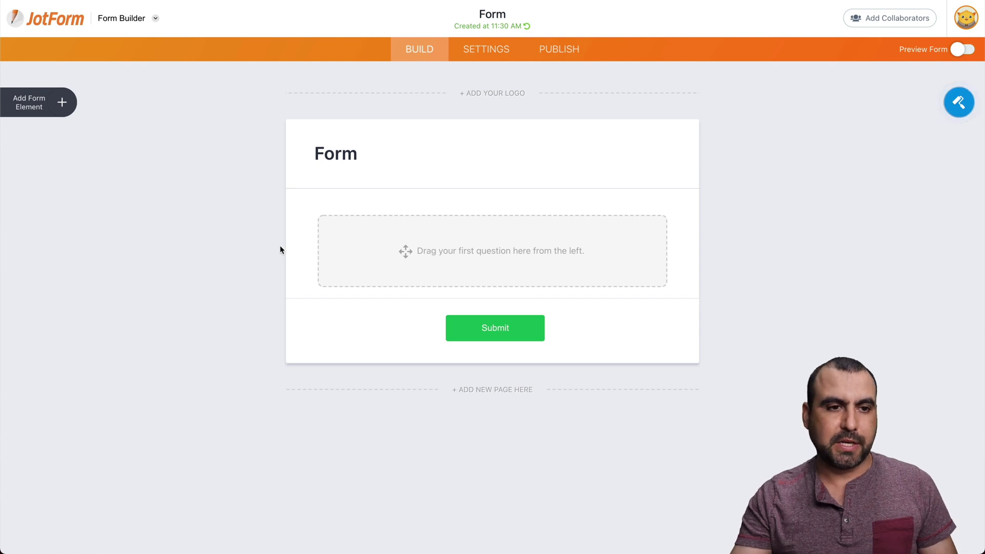
Step: Add Full Name and Email fields, plus a short-text question 'How did you find us' between them
{"action": "left_click", "coordinate": [60, 101]}
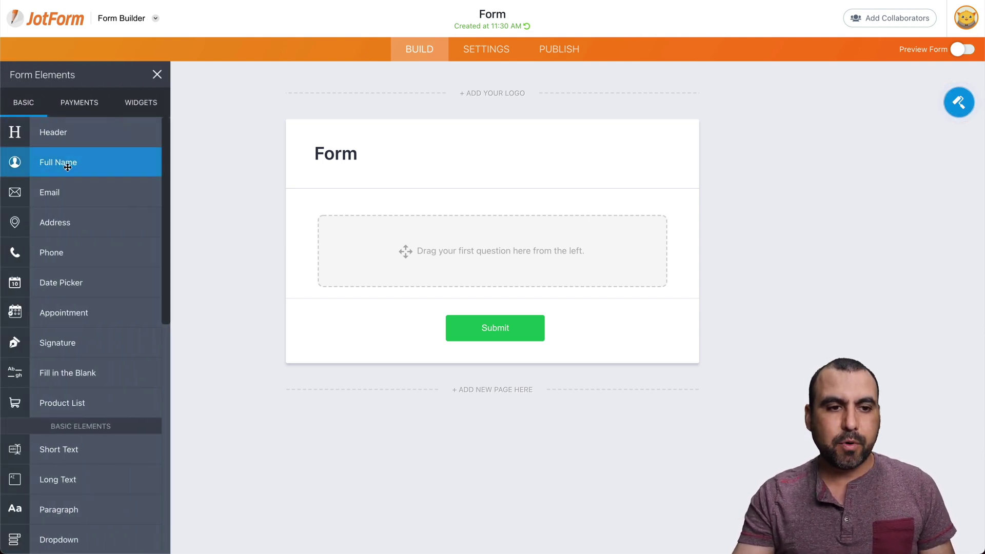
{"action": "left_click_drag", "start_coordinate": [61, 163], "coordinate": [421, 248]}
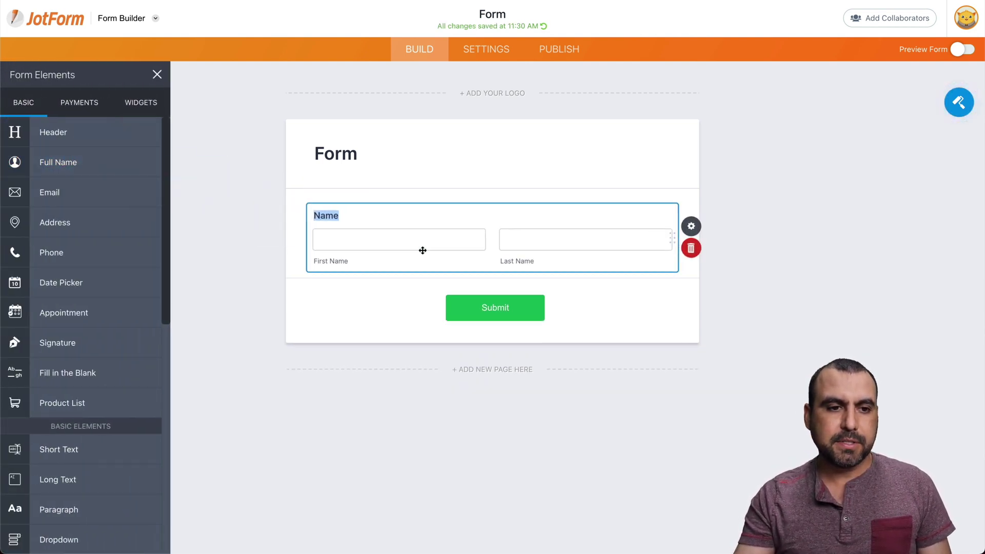
{"action": "left_click_drag", "start_coordinate": [116, 204], "coordinate": [390, 311]}
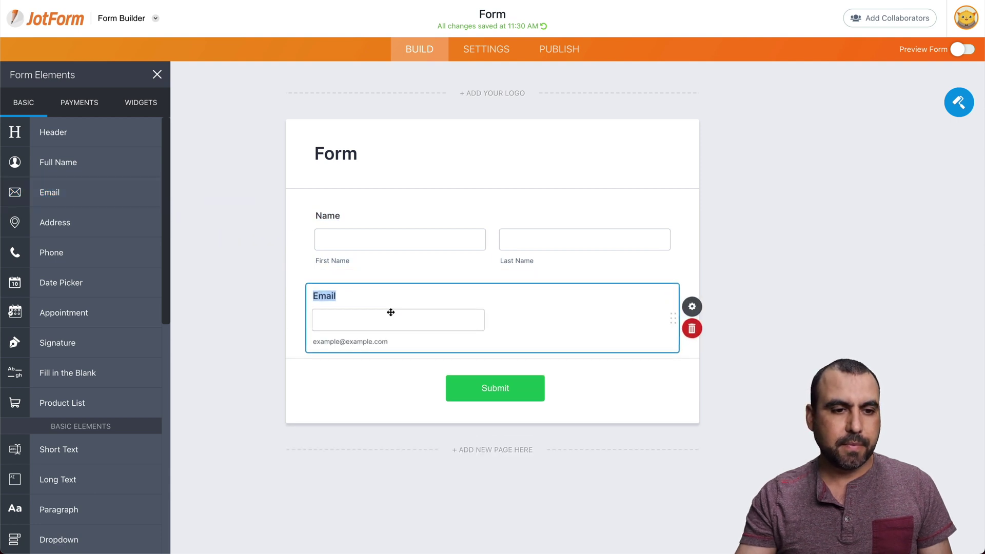
{"action": "left_click_drag", "start_coordinate": [116, 450], "coordinate": [420, 293]}
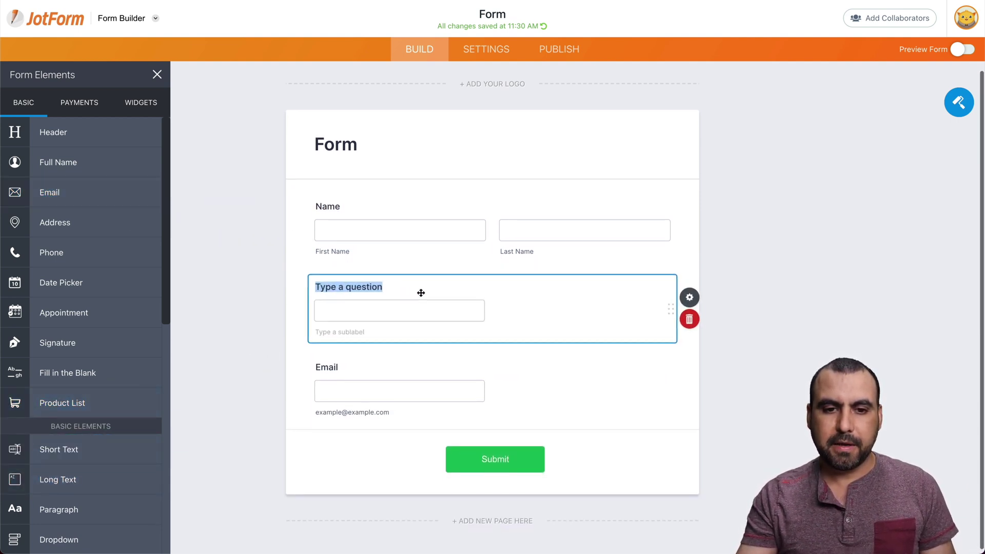
{"action": "triple_click", "coordinate": [368, 285]}
{"action": "type", "text": "How did"}
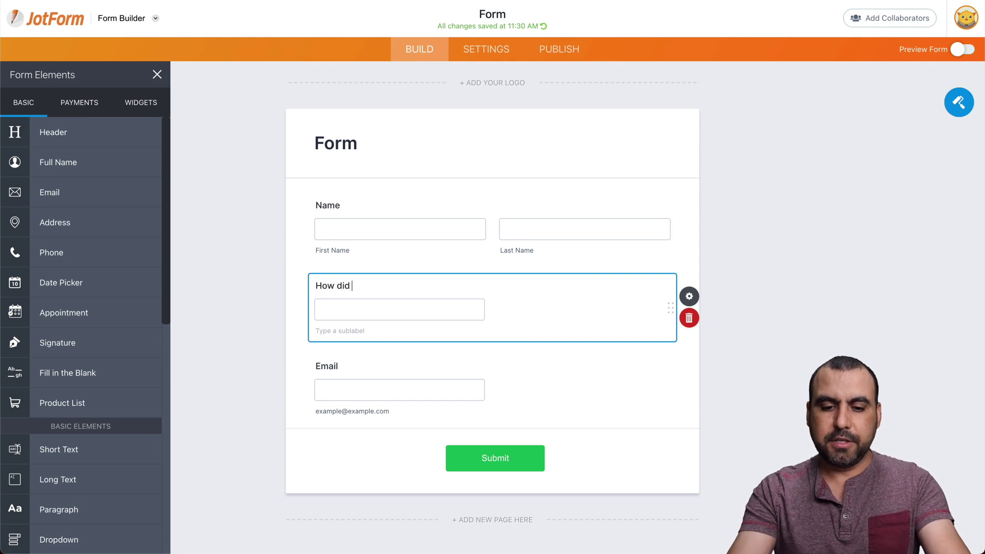
{"action": "type", "text": " you find us?"}
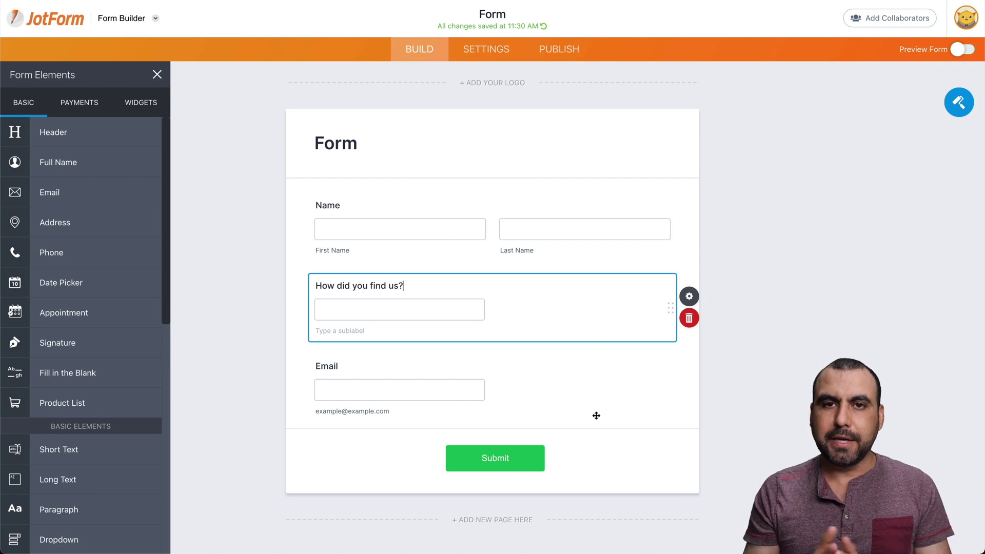
Step: Open the Mailchimp card under the form's Settings > Integrations
{"action": "left_click", "coordinate": [485, 50]}
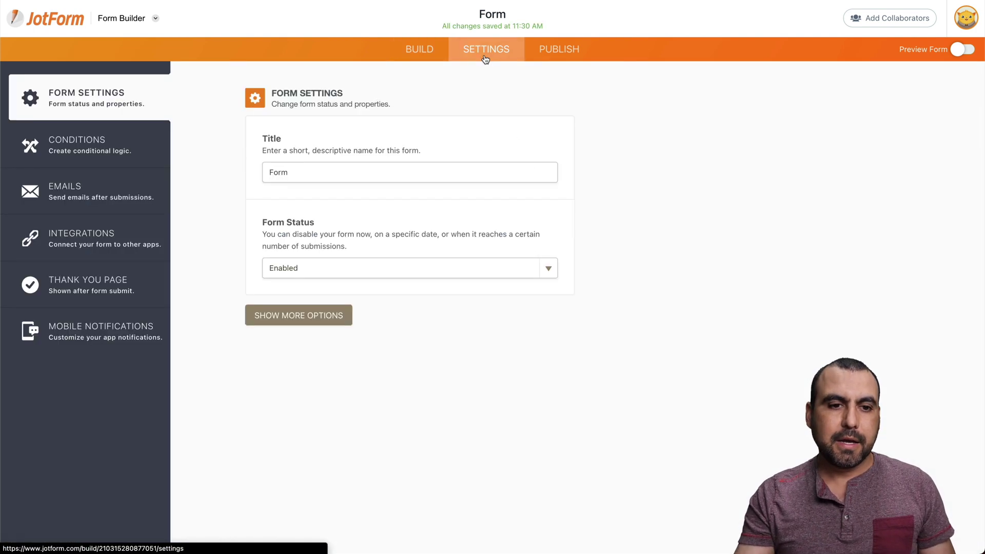
{"action": "left_click", "coordinate": [77, 241]}
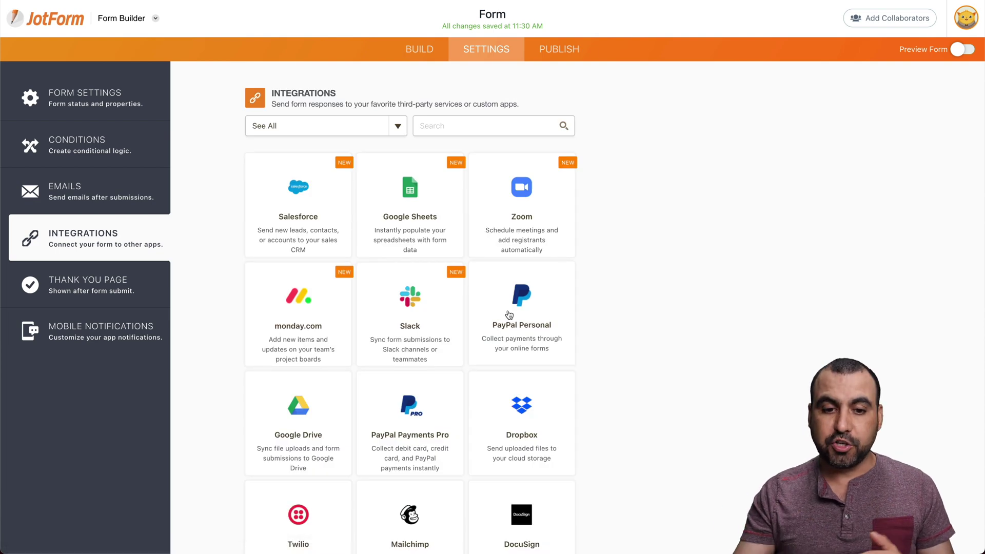
{"action": "scroll", "coordinate": [508, 314], "scroll_direction": "down", "scroll_amount": 5}
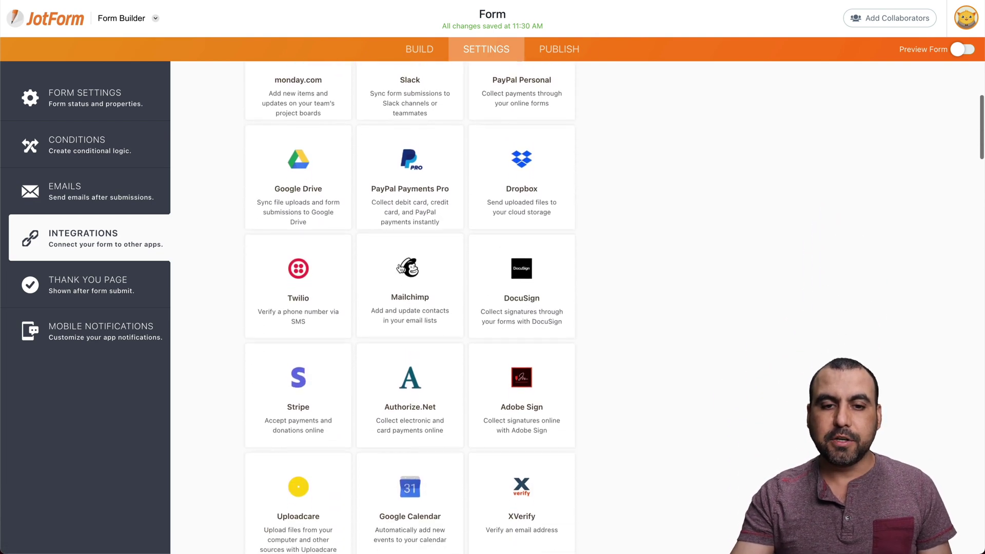
{"action": "left_click", "coordinate": [403, 266]}
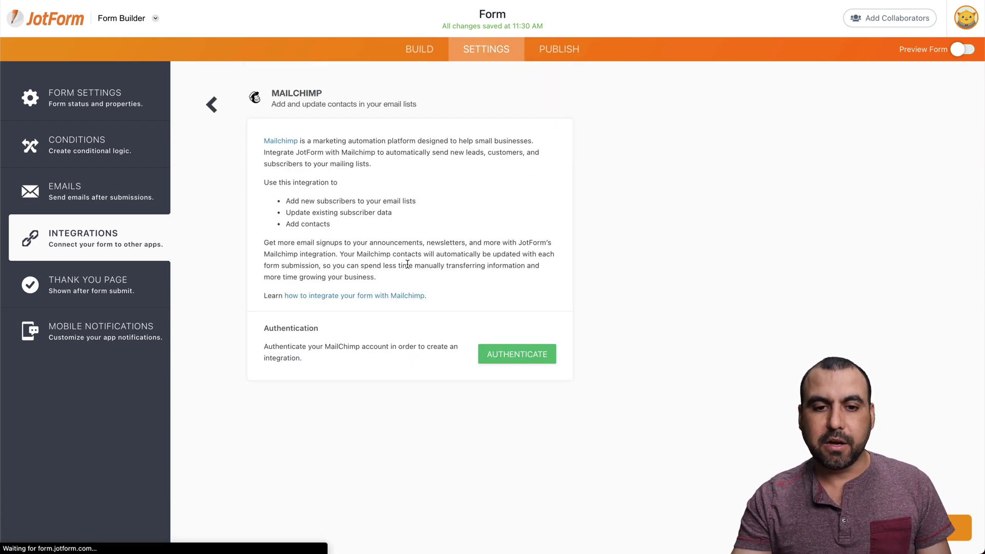
Step: Authenticate with the saved Mailchimp login and allow JotForm access to the account
{"action": "left_click", "coordinate": [527, 362]}
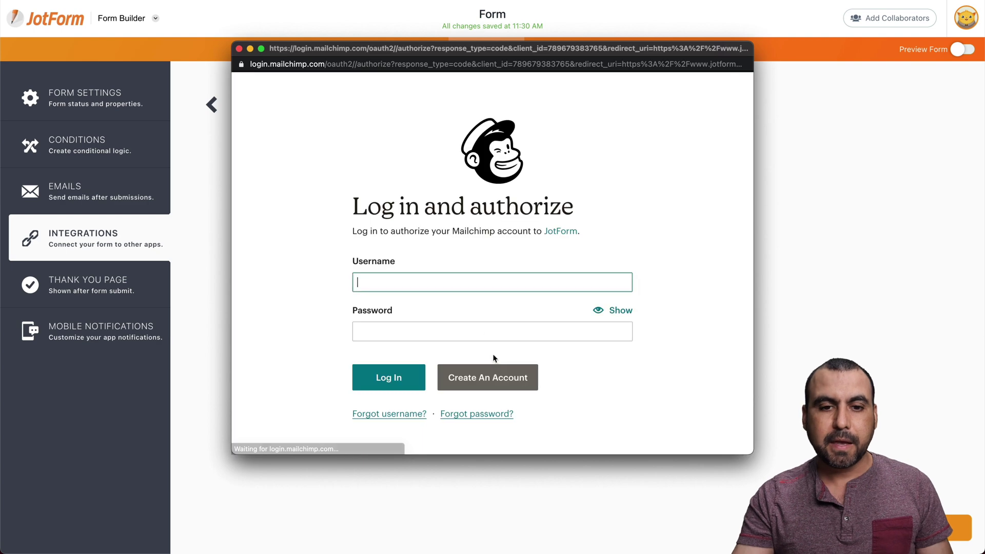
{"action": "left_click", "coordinate": [404, 288]}
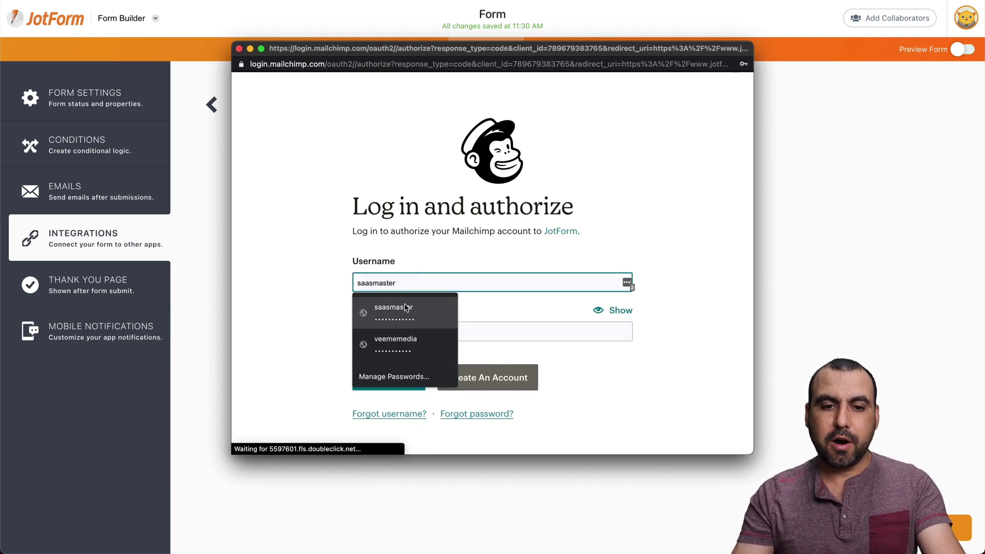
{"action": "left_click", "coordinate": [399, 362]}
{"action": "left_click", "coordinate": [399, 376]}
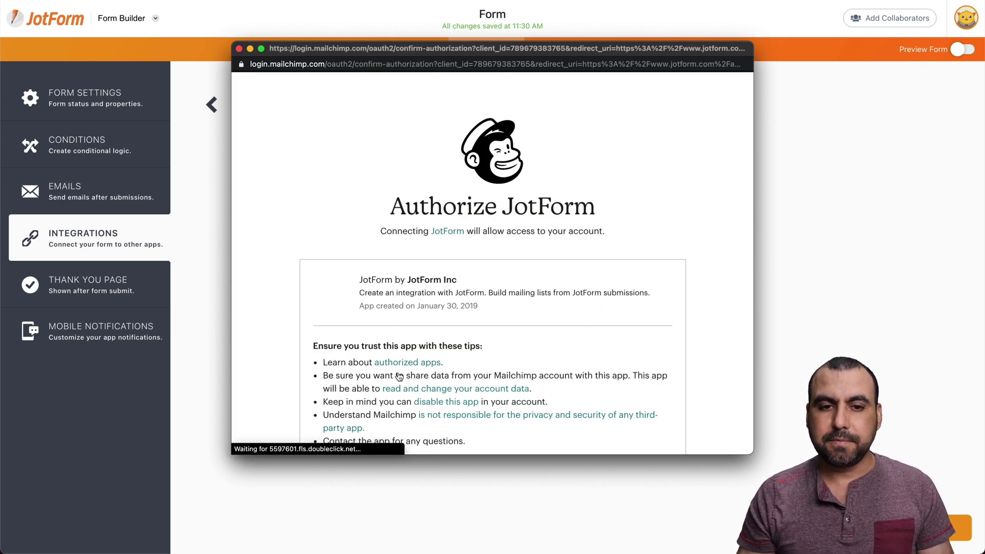
{"action": "scroll", "coordinate": [399, 378], "scroll_direction": "down", "scroll_amount": 3}
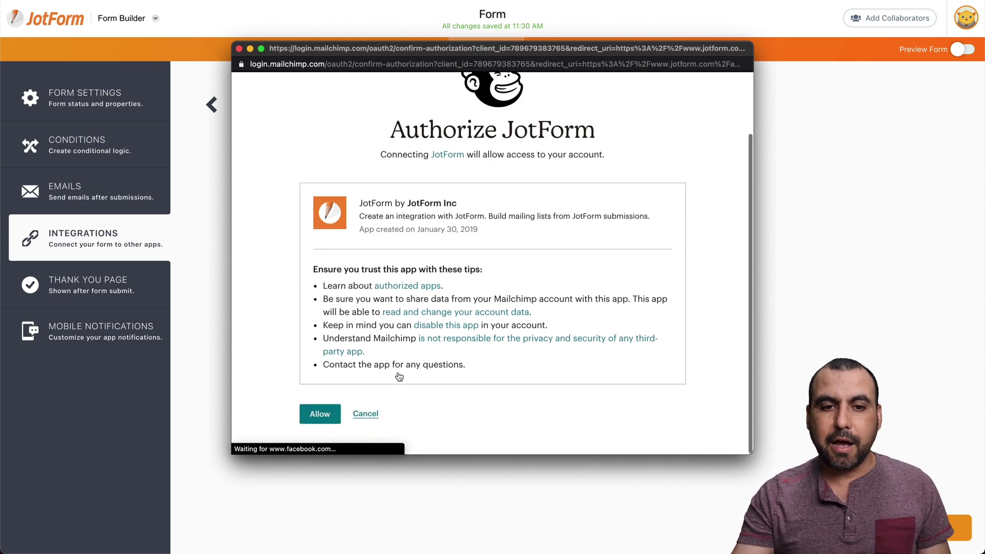
{"action": "left_click", "coordinate": [328, 418]}
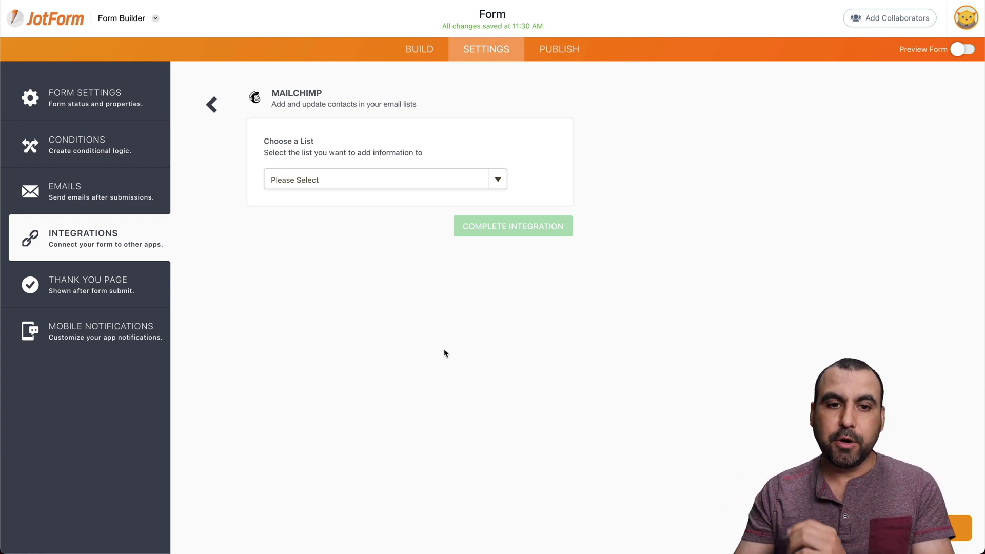
Step: Pick the Jotform list for new contacts and review the field-matching sections below it
{"action": "left_click", "coordinate": [359, 180]}
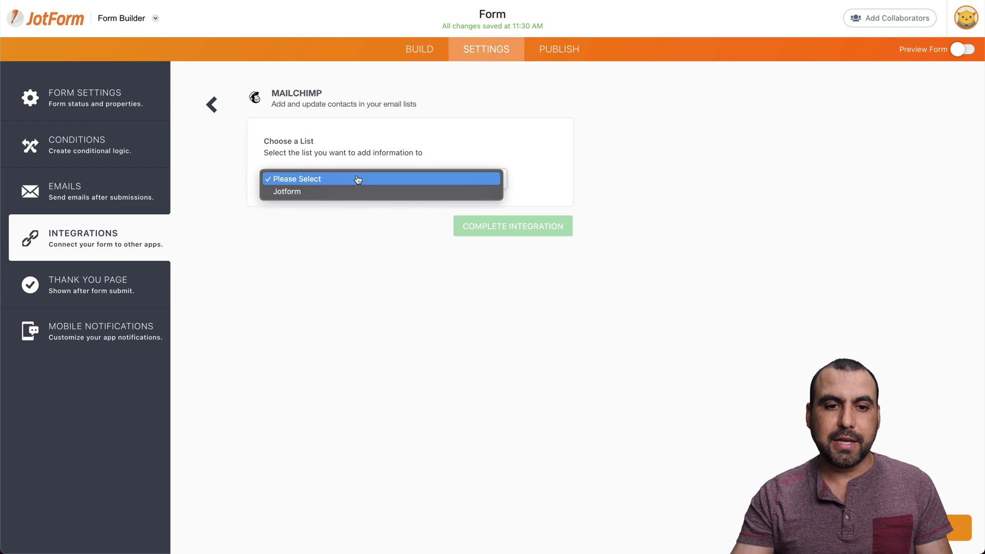
{"action": "left_click", "coordinate": [295, 192]}
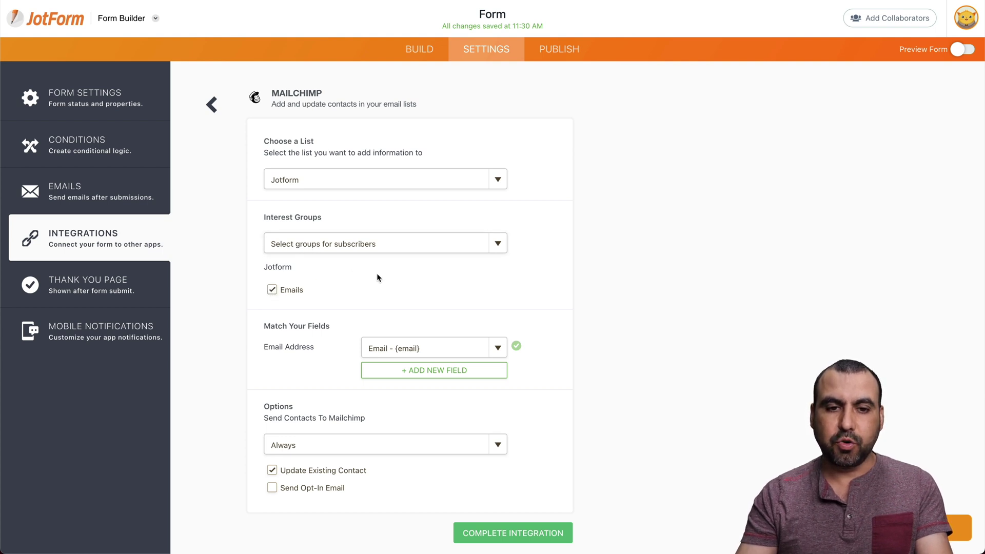
{"action": "scroll", "coordinate": [376, 273], "scroll_direction": "down", "scroll_amount": 3}
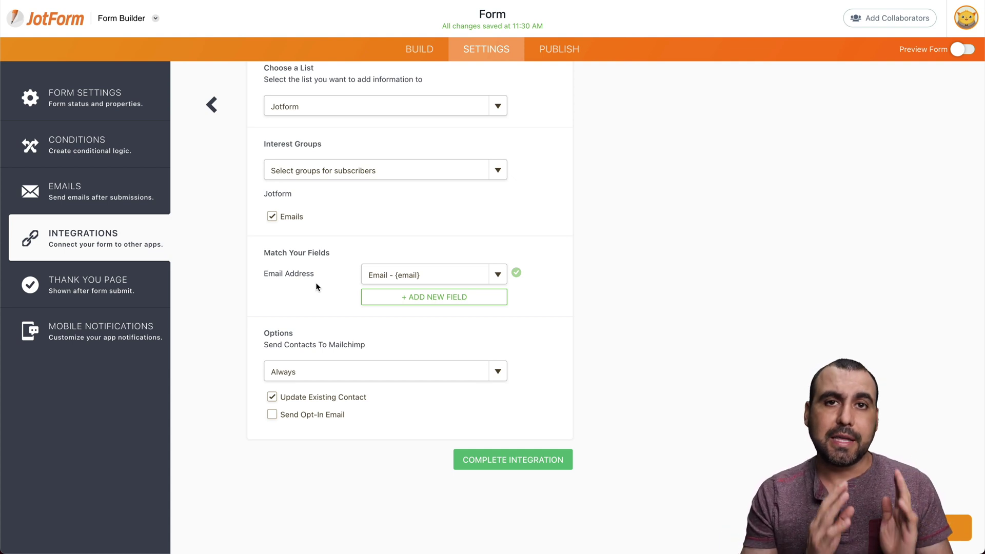
{"action": "left_click_drag", "start_coordinate": [270, 273], "coordinate": [329, 275]}
Step: Keep Email mapped to Email Address and add a mapping from Full Name to the Name field
{"action": "left_click", "coordinate": [400, 277]}
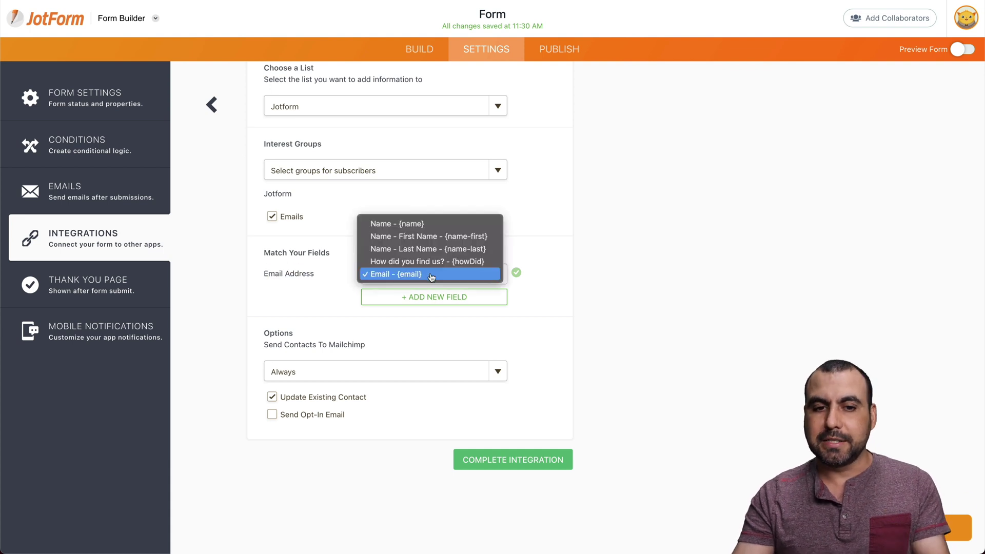
{"action": "left_click", "coordinate": [431, 276]}
{"action": "left_click", "coordinate": [404, 297]}
{"action": "left_click", "coordinate": [336, 300]}
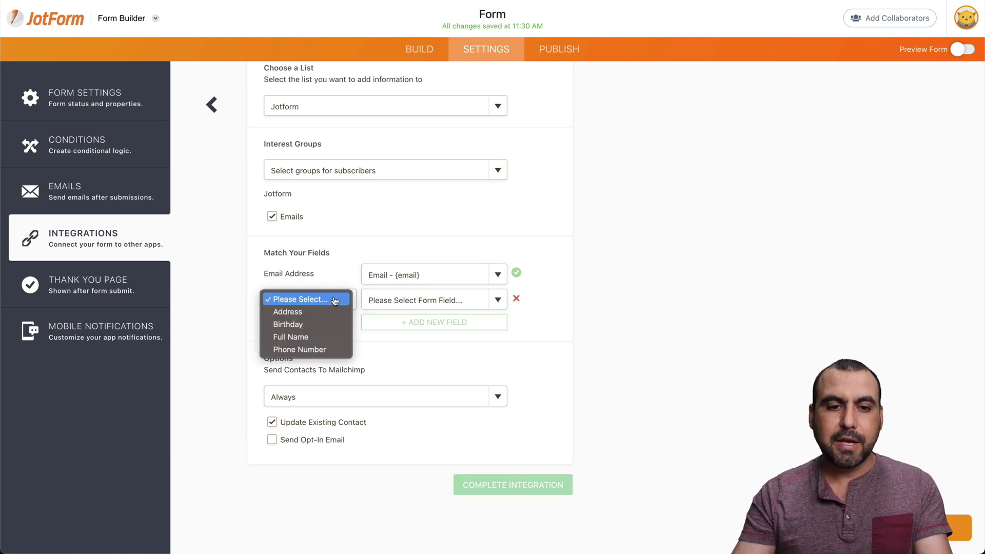
{"action": "left_click", "coordinate": [301, 337]}
{"action": "left_click", "coordinate": [438, 308]}
{"action": "left_click", "coordinate": [436, 313]}
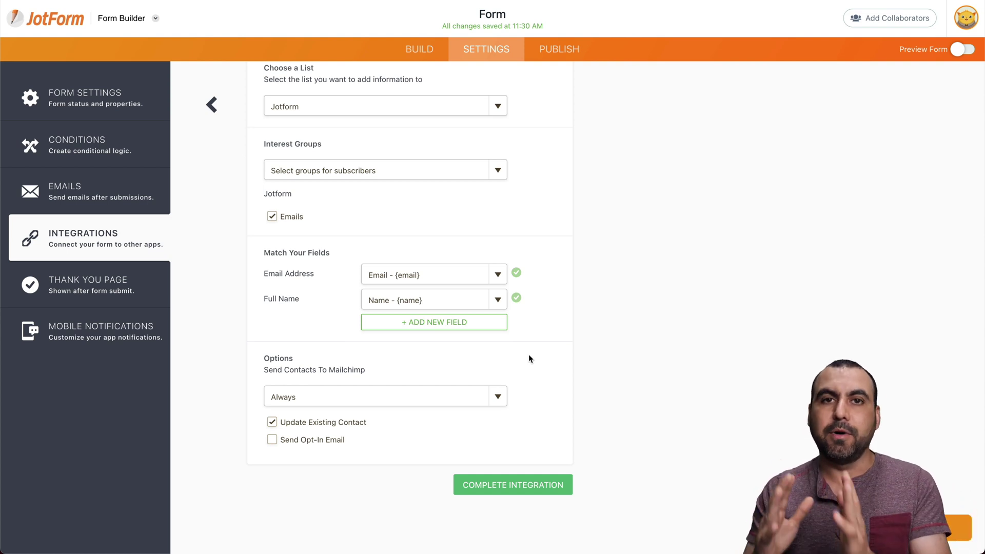
Step: Set Send Contacts To Mailchimp to Always and complete the integration
{"action": "scroll", "coordinate": [529, 359], "scroll_direction": "down", "scroll_amount": 1}
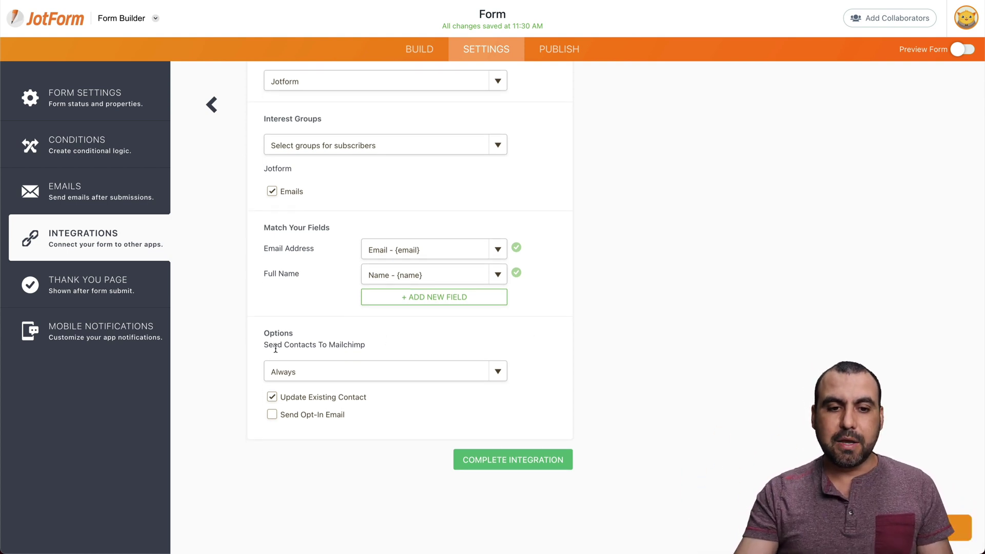
{"action": "left_click", "coordinate": [316, 374]}
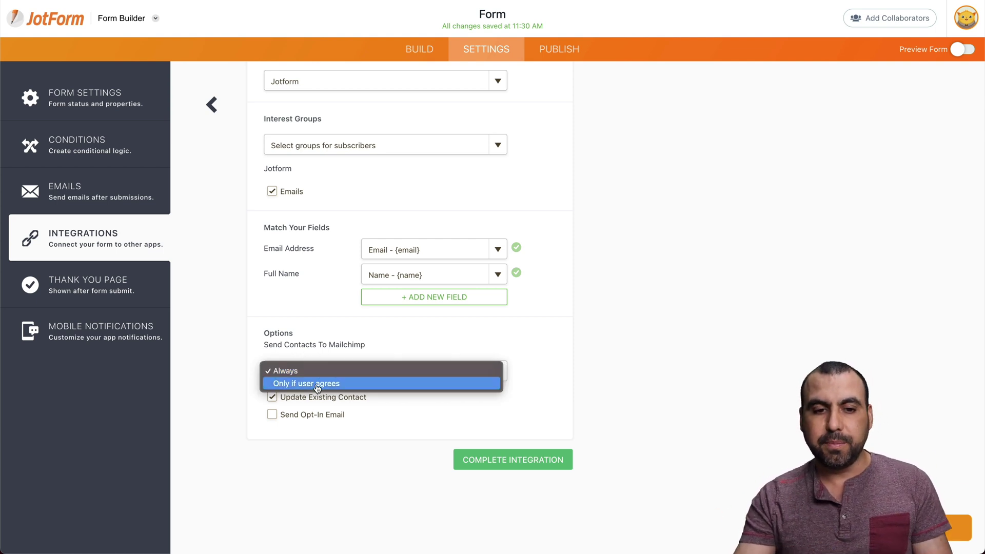
{"action": "left_click", "coordinate": [317, 385]}
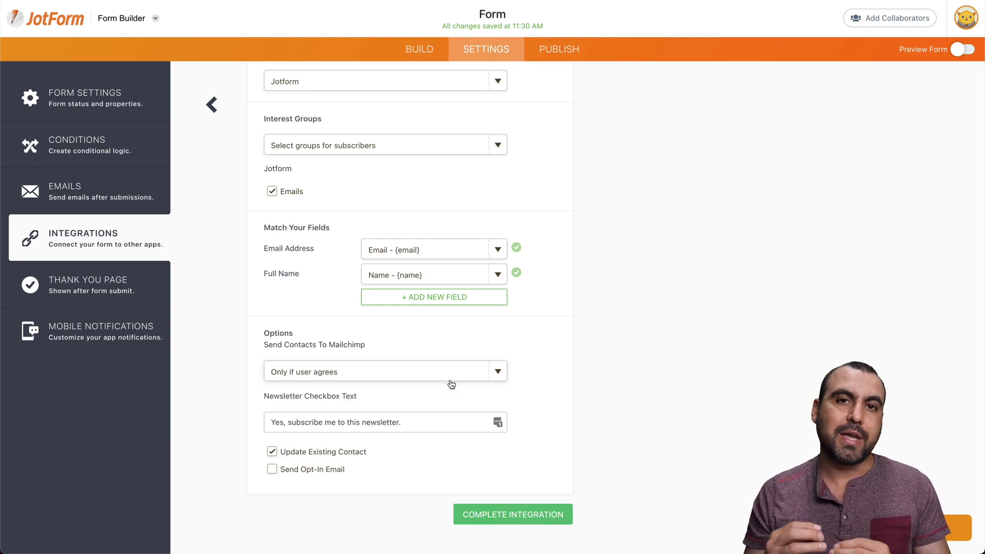
{"action": "left_click", "coordinate": [438, 369]}
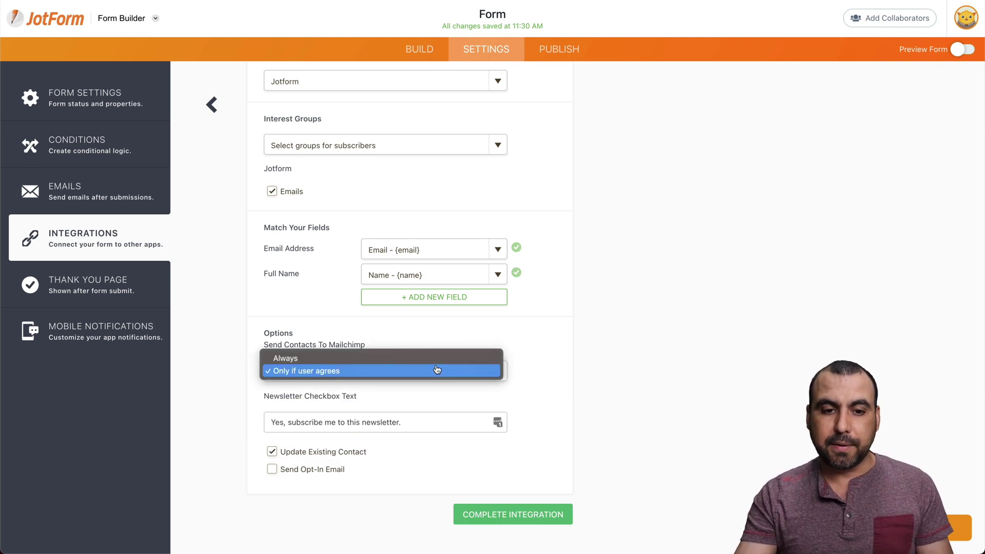
{"action": "left_click", "coordinate": [405, 363]}
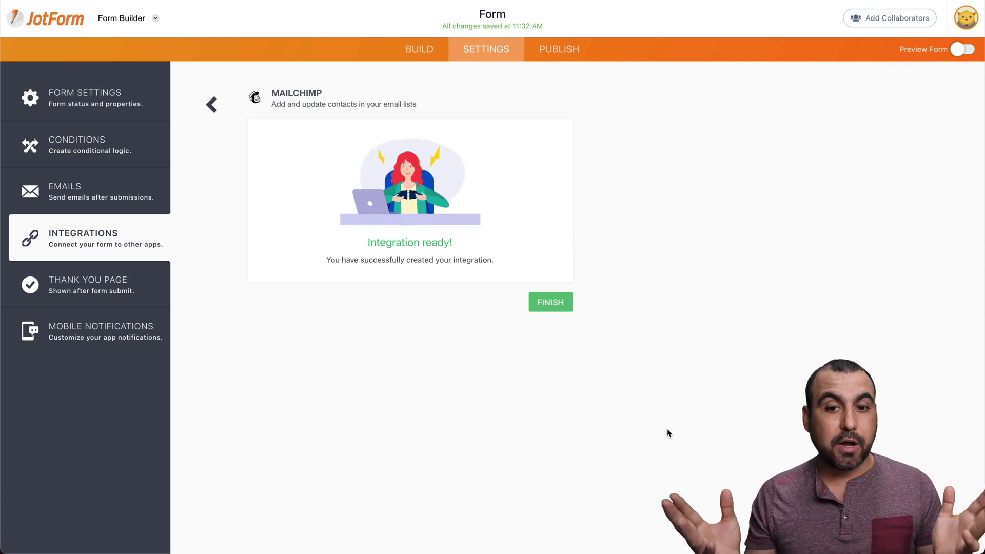
{"action": "left_click", "coordinate": [544, 307]}
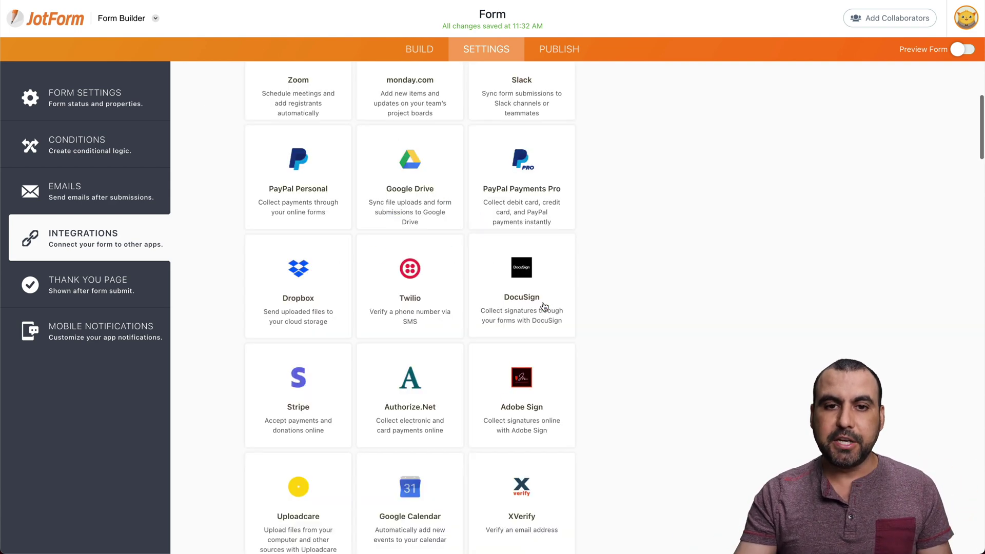
Step: Show the form's embed code under Publish and select the whole script to copy
{"action": "scroll", "coordinate": [611, 286], "scroll_direction": "up", "scroll_amount": 5}
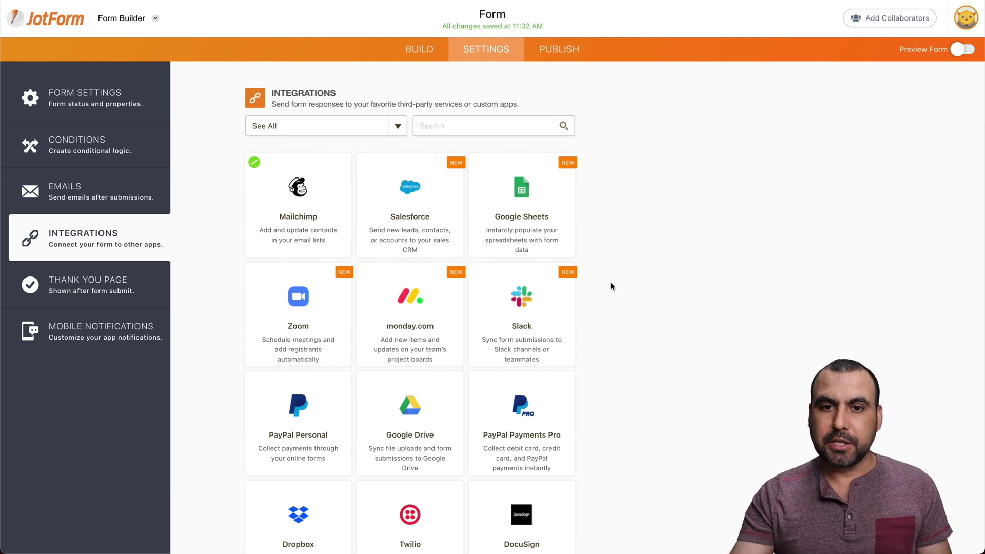
{"action": "left_click", "coordinate": [558, 57]}
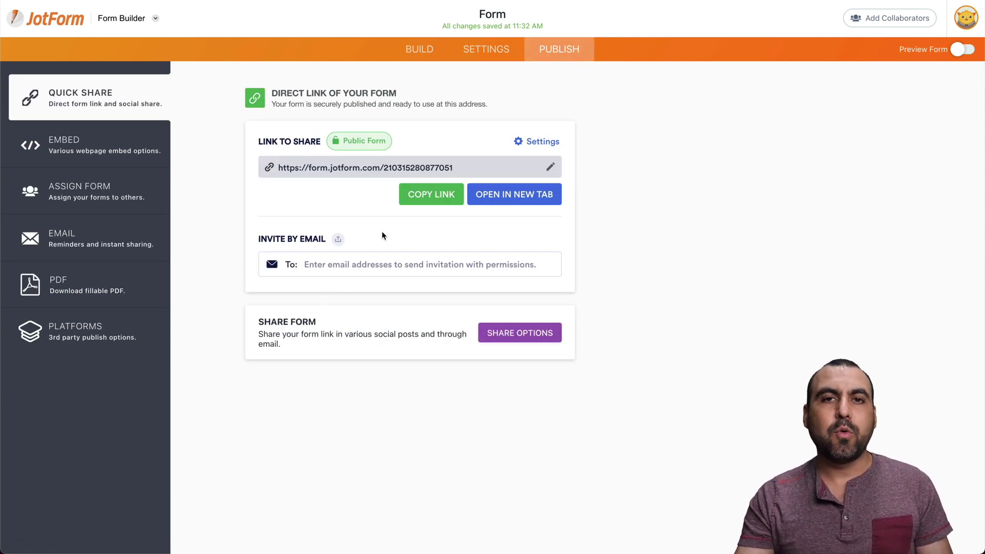
{"action": "left_click", "coordinate": [113, 152]}
{"action": "left_click", "coordinate": [355, 179]}
{"action": "key", "text": "super+c"}
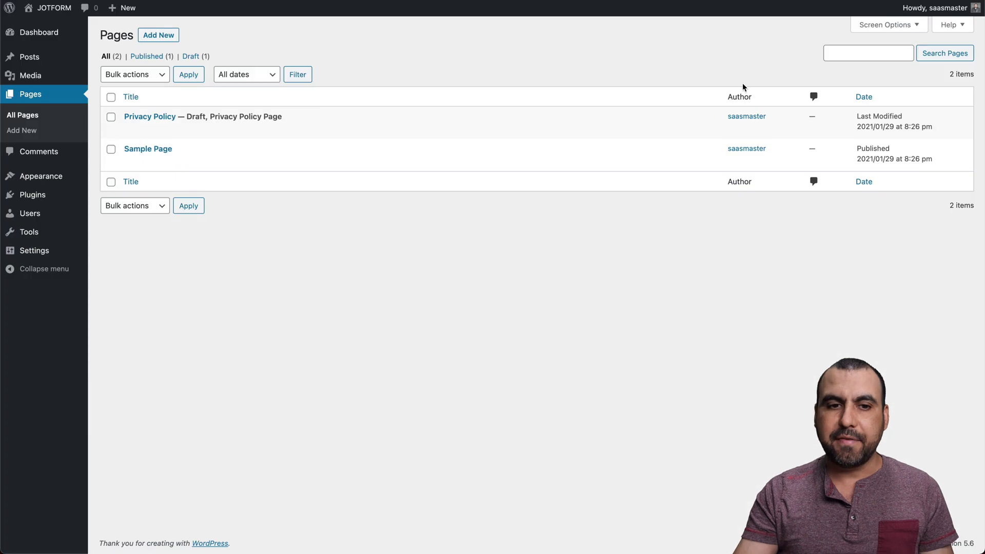
Step: Add a Custom HTML block holding the pasted JotForm script at the end of Sample Page
{"action": "mouse_move", "coordinate": [137, 153]}
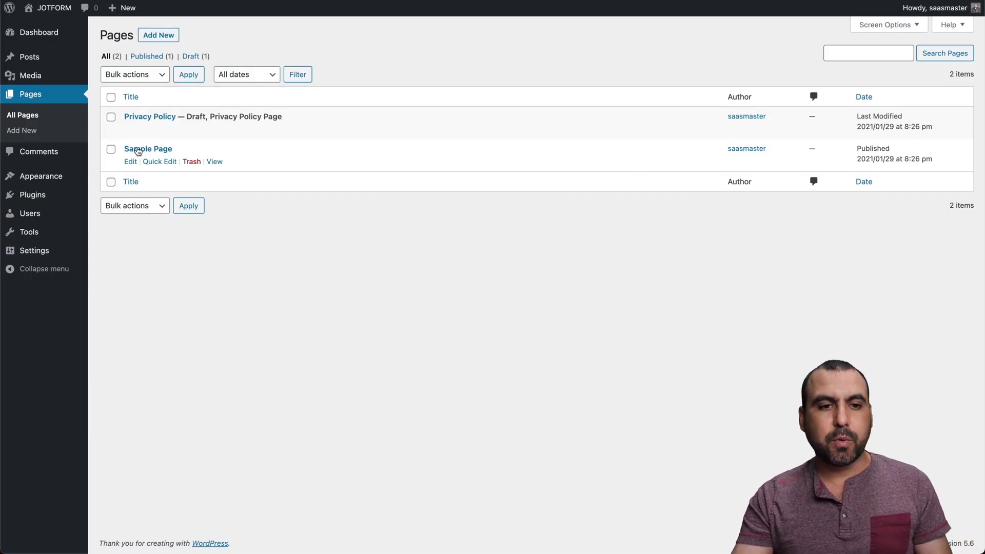
{"action": "left_click", "coordinate": [135, 162]}
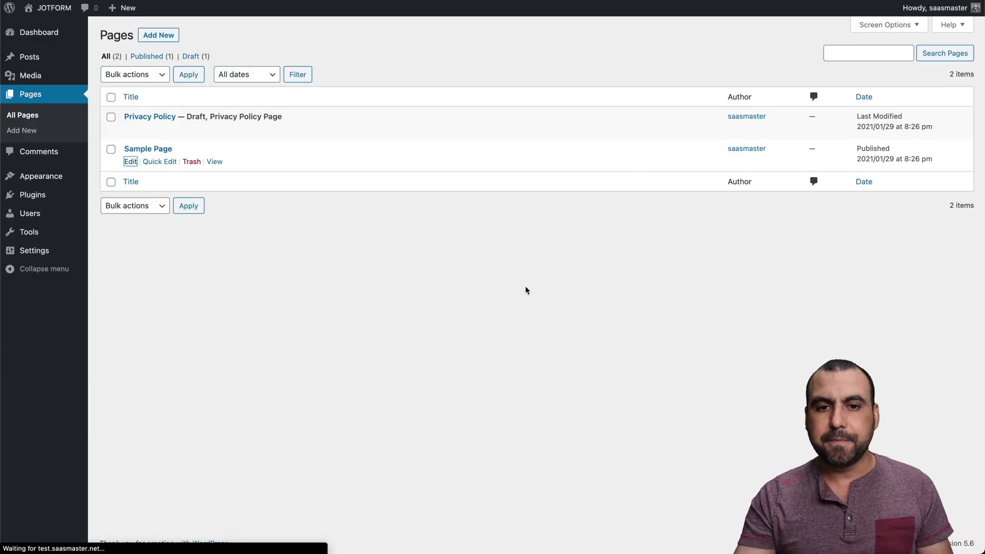
{"action": "scroll", "coordinate": [443, 381], "scroll_direction": "down", "scroll_amount": 6}
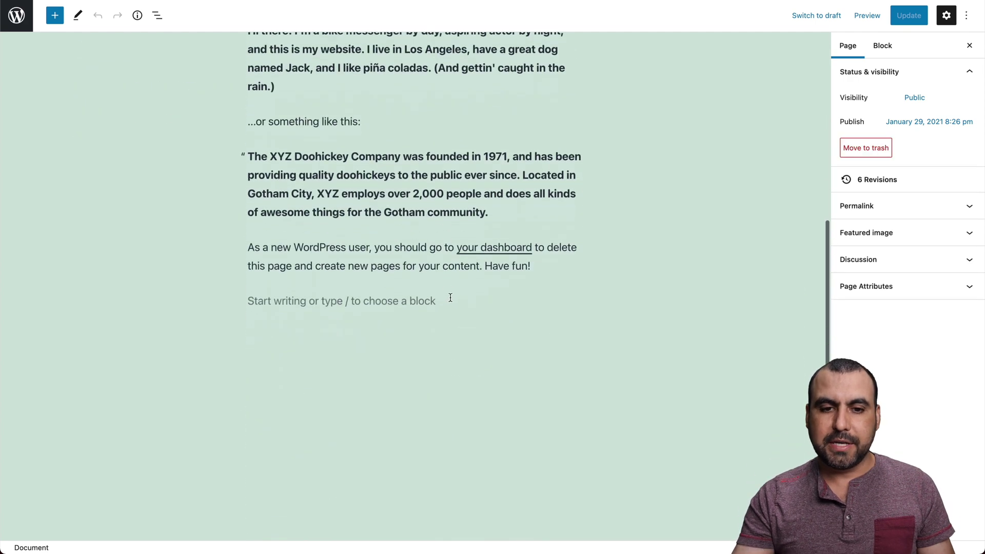
{"action": "left_click", "coordinate": [452, 302]}
{"action": "left_click", "coordinate": [572, 298]}
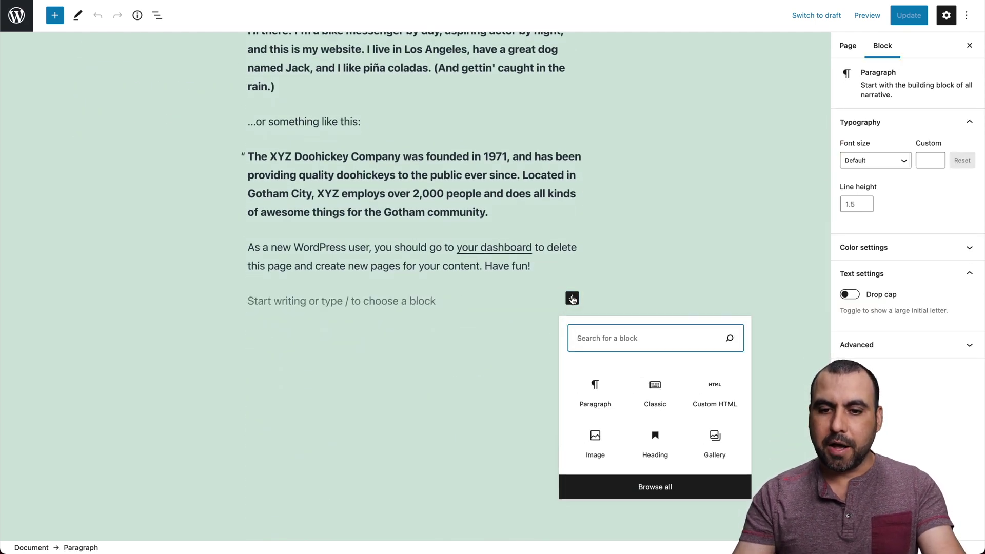
{"action": "left_click", "coordinate": [729, 394]}
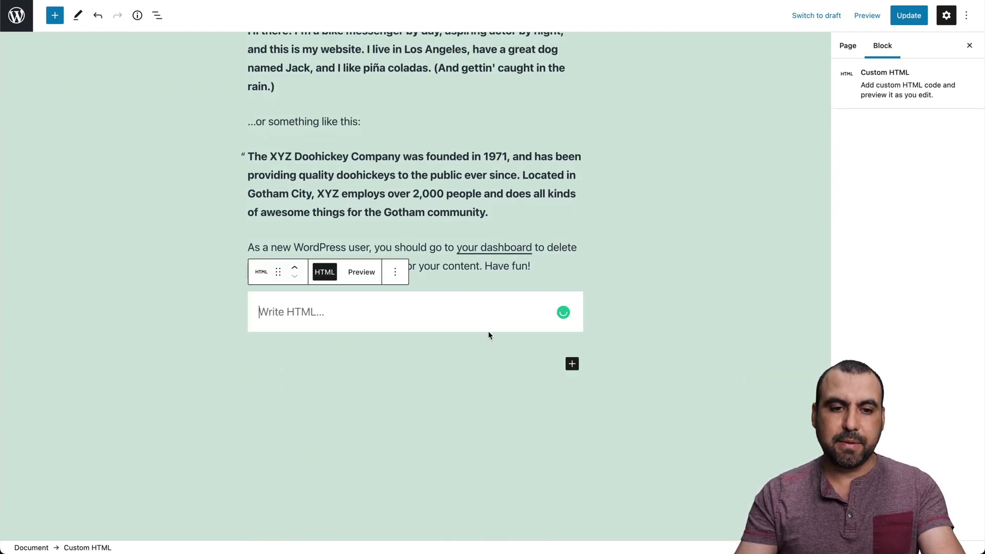
{"action": "key", "text": "super+v"}
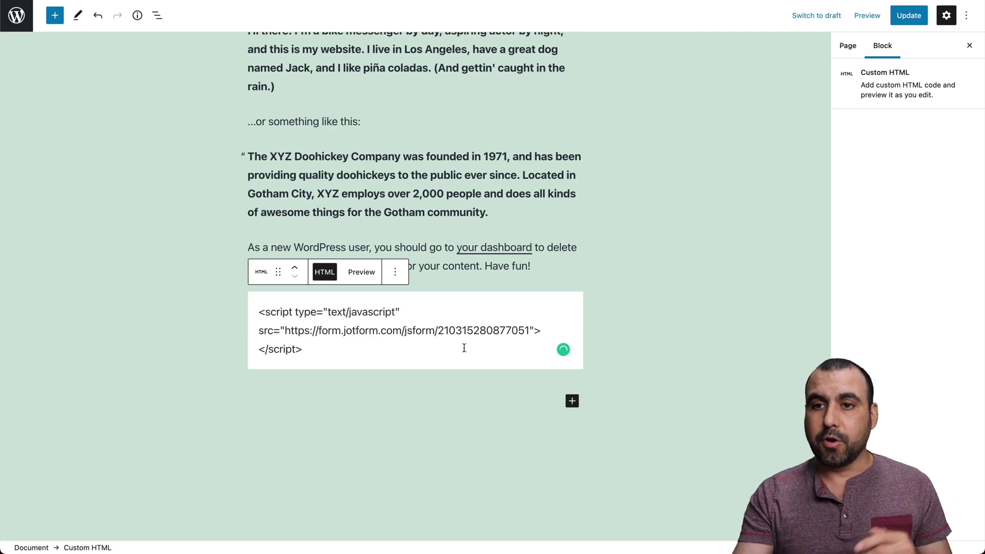
Step: Update Sample Page and preview it in a new tab
{"action": "left_click", "coordinate": [909, 16]}
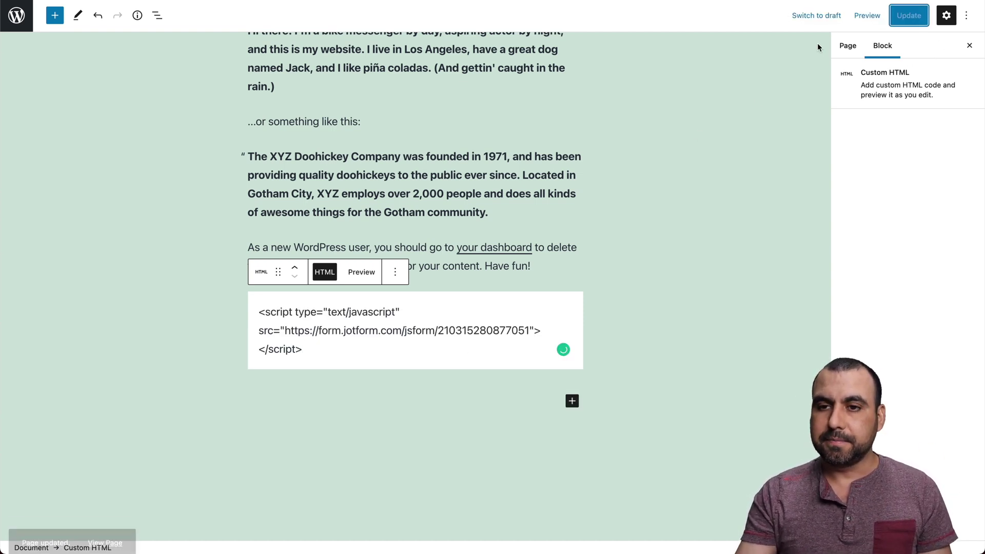
{"action": "left_click", "coordinate": [865, 17]}
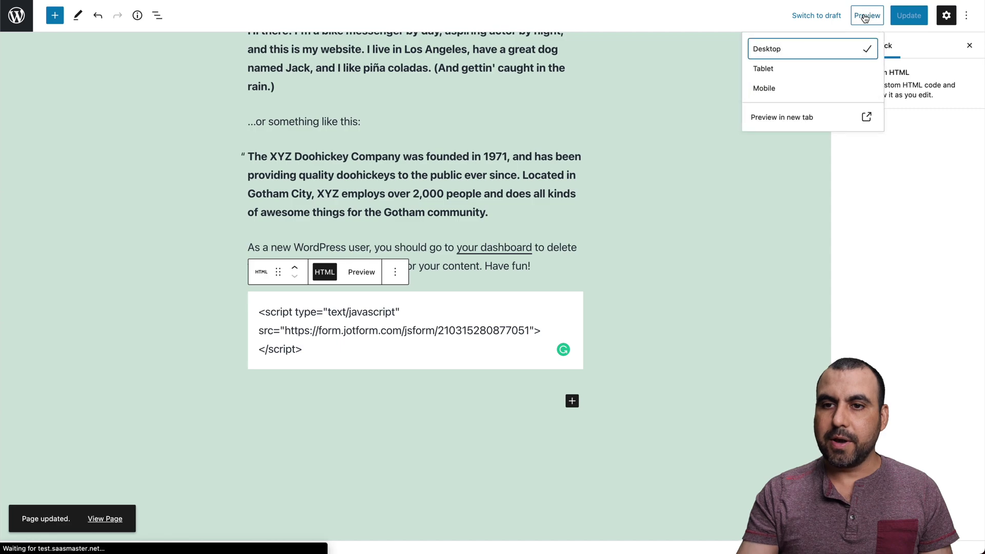
{"action": "left_click", "coordinate": [801, 116]}
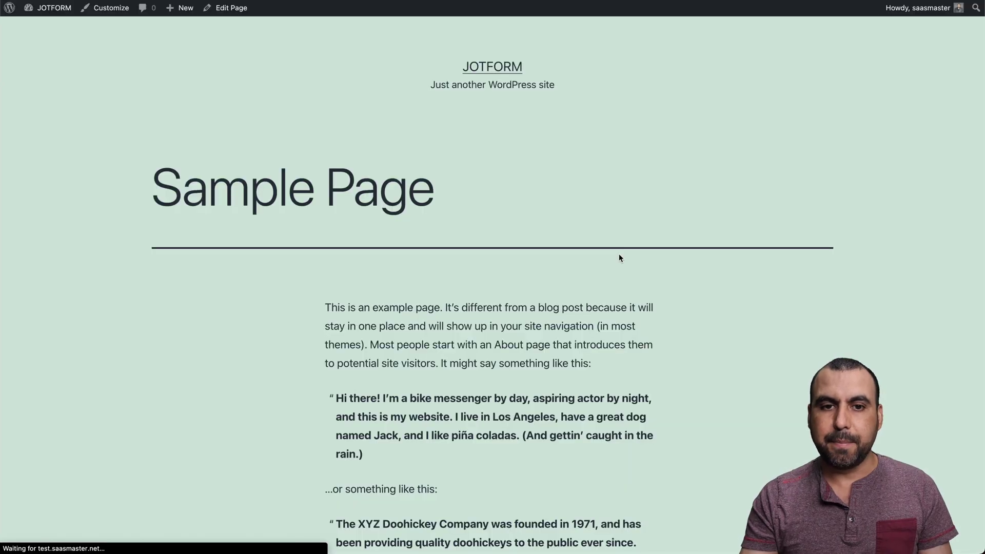
Step: Fill in a test first and last name, answer 'jotform', enter an email address, and submit
{"action": "scroll", "coordinate": [619, 254], "scroll_direction": "down", "scroll_amount": 7}
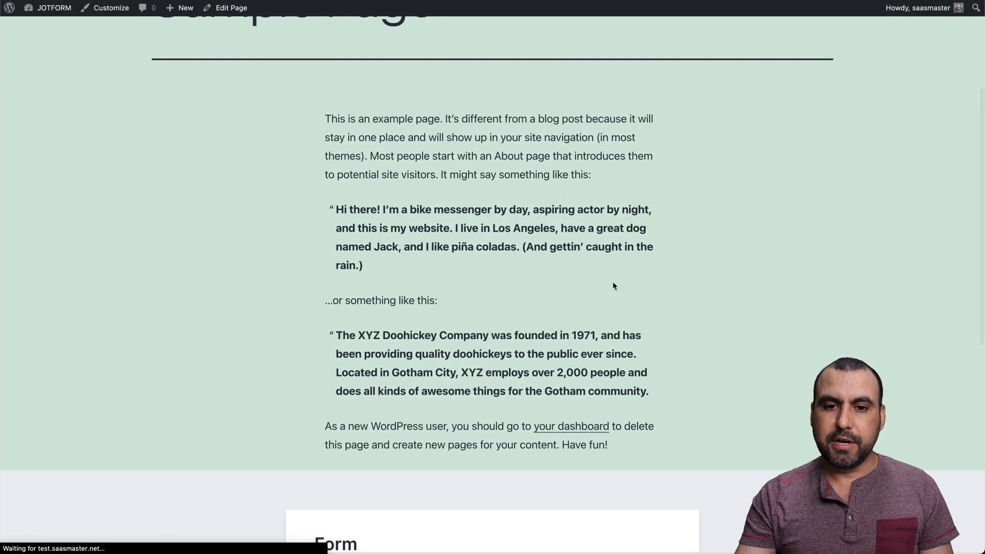
{"action": "scroll", "coordinate": [613, 286], "scroll_direction": "down", "scroll_amount": 4}
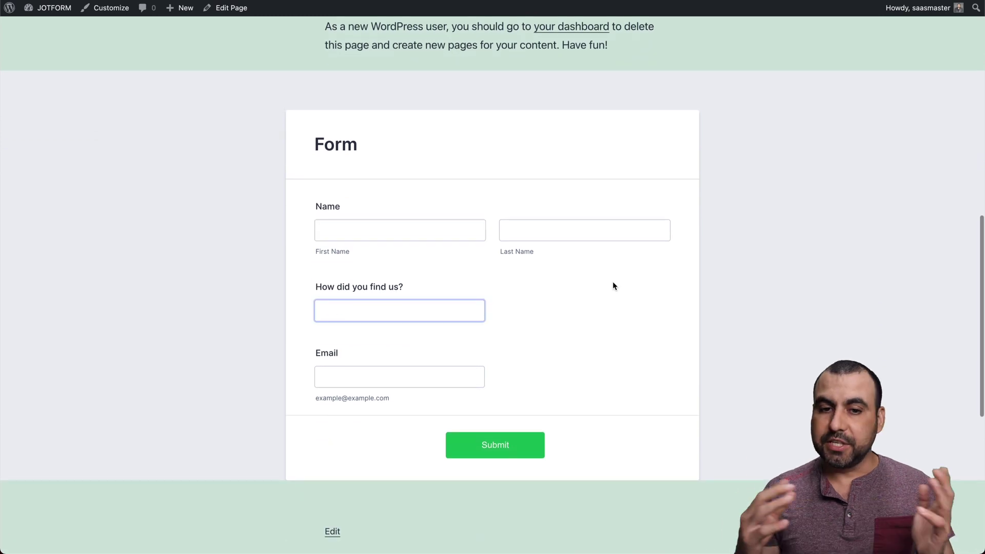
{"action": "left_click", "coordinate": [457, 231]}
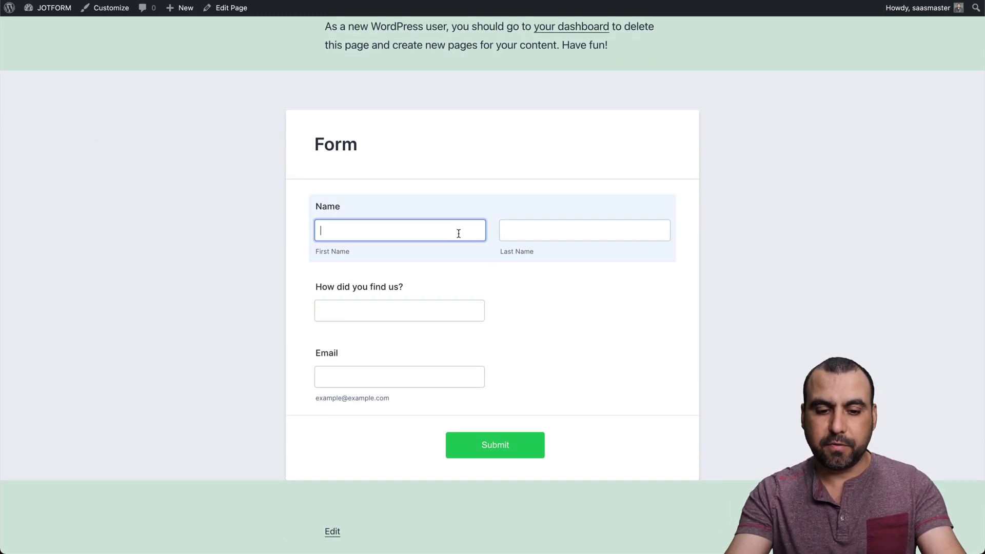
{"action": "key", "text": "Tab"}
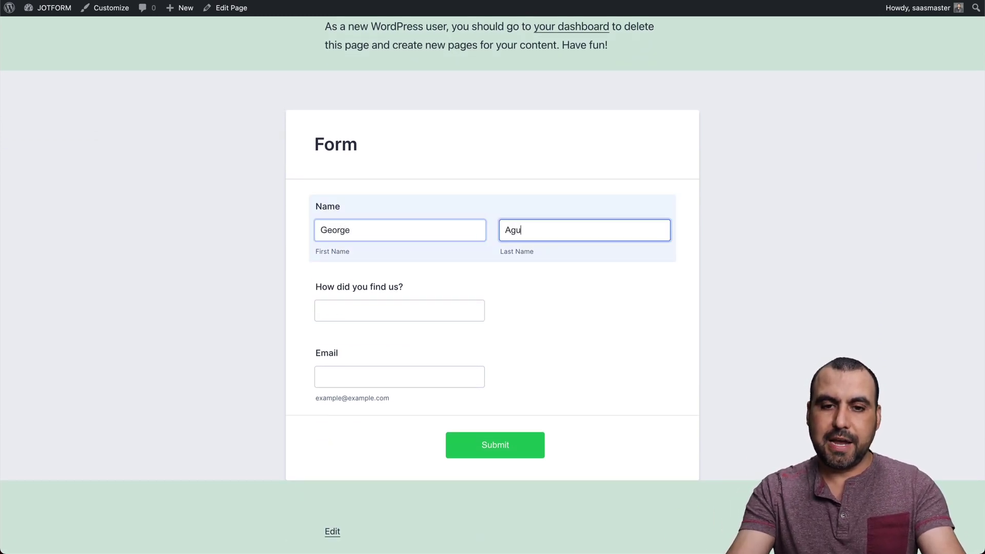
{"action": "key", "text": "Tab"}
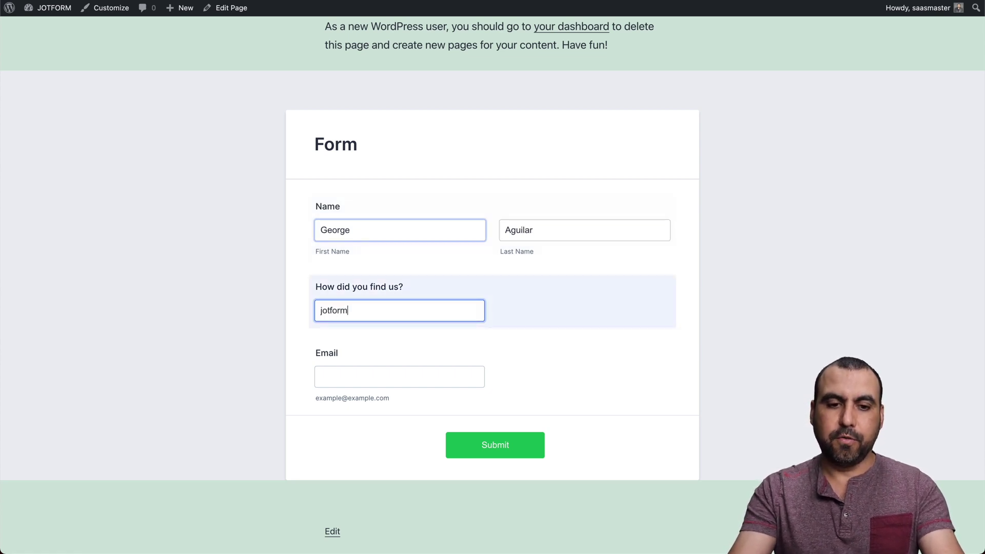
{"action": "type", "text": "jotform"}
{"action": "left_click", "coordinate": [426, 378]}
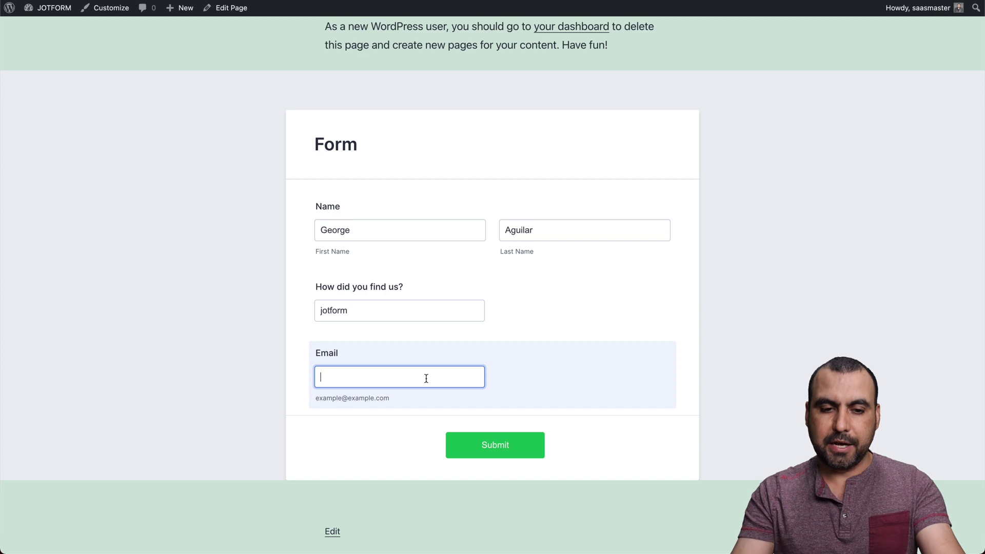
{"action": "left_click", "coordinate": [491, 442]}
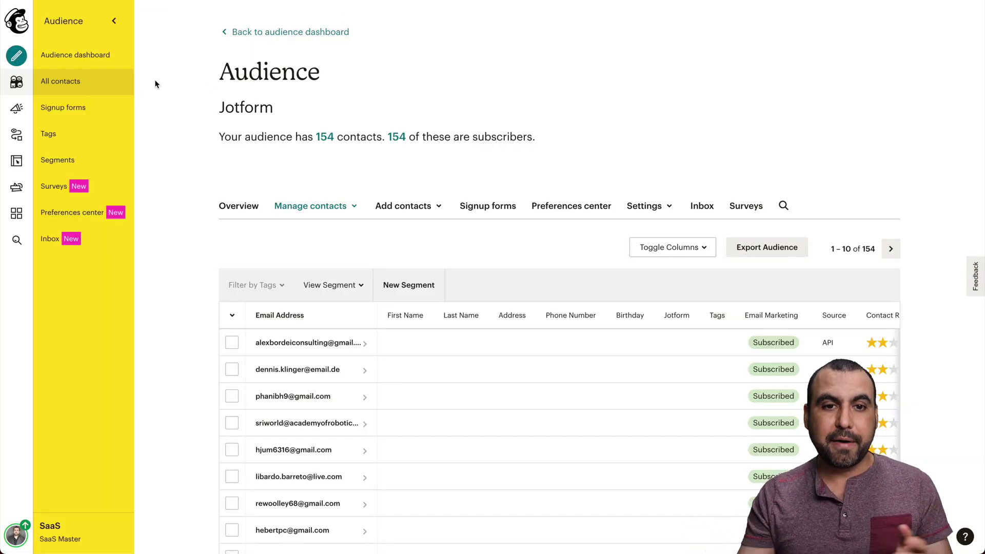
Step: Reload the Mailchimp Jotform audience's contact list to check for the test entry
{"action": "key", "text": "ctrl+r"}
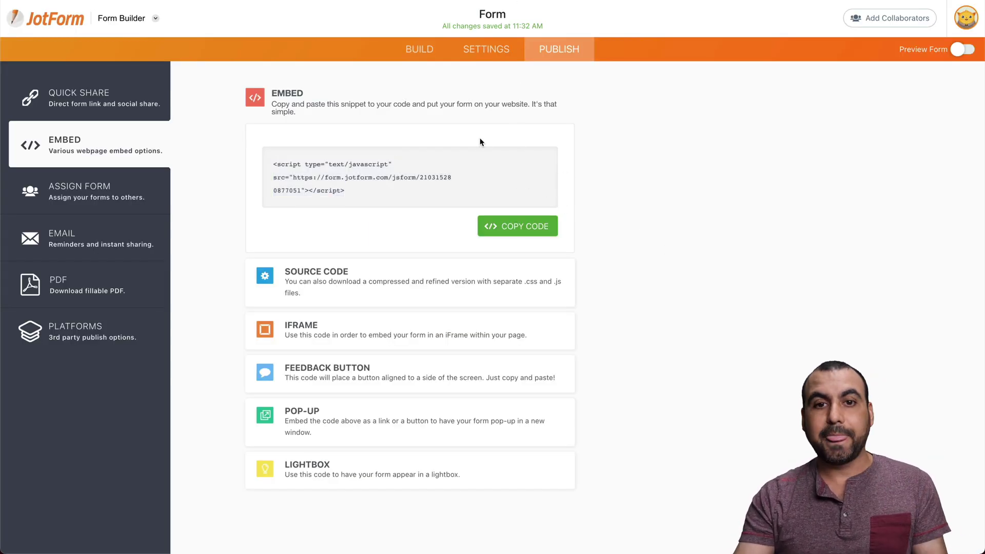
Step: Go to the form's Settings > Integrations list to see Mailchimp connected
{"action": "left_click", "coordinate": [483, 56]}
{"action": "left_click", "coordinate": [110, 229]}
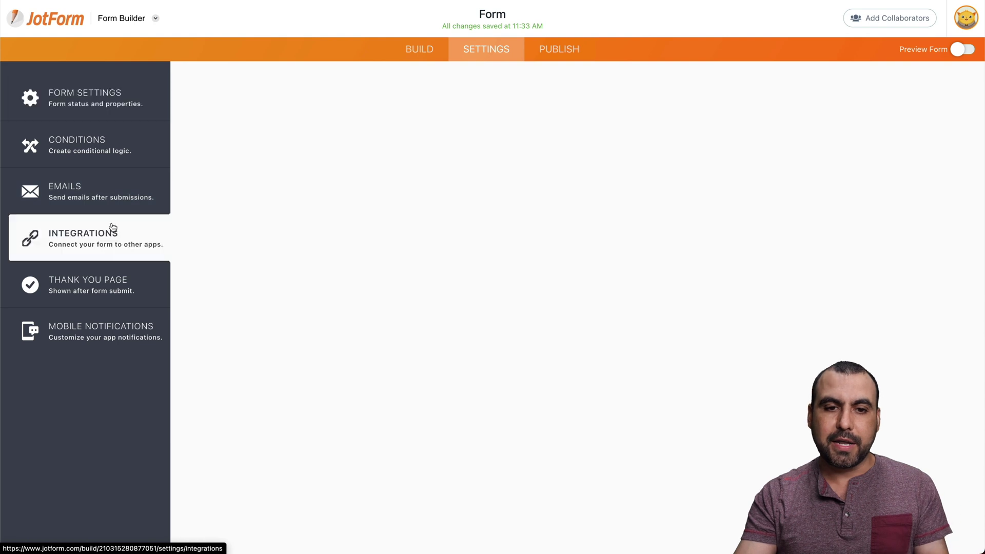